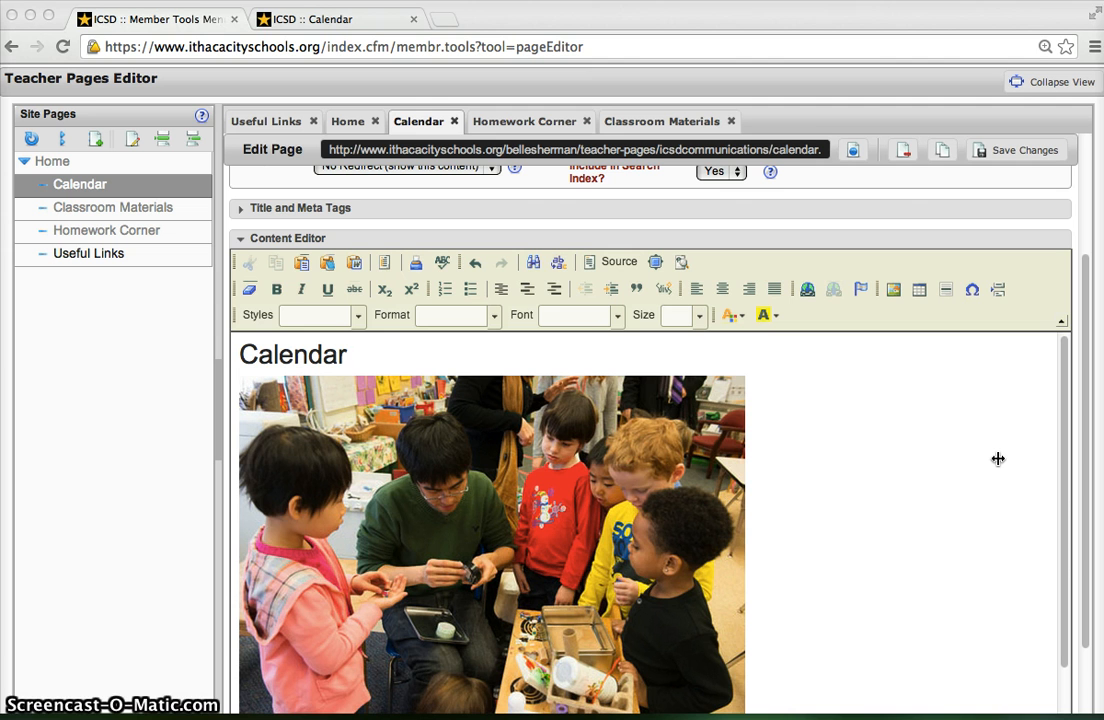
# - Insert a table below the photo with 5 rows, 2 columns, width 500 and border size 0
pyautogui.scroll(-5, 998, 459)
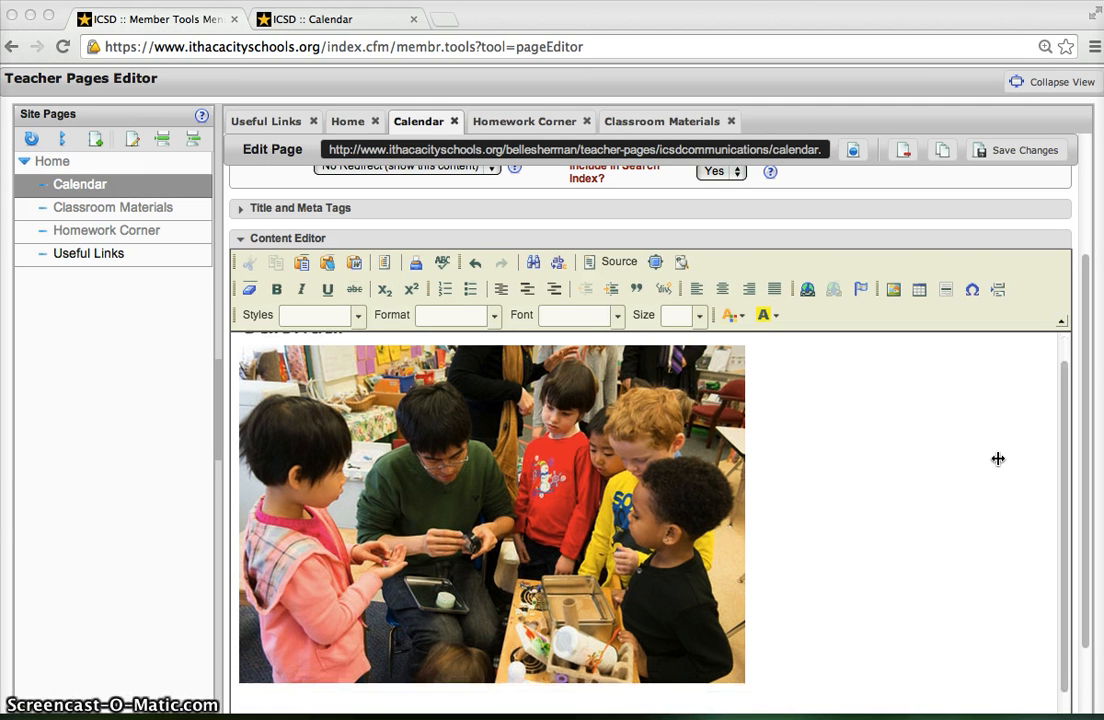
pyautogui.scroll(-2, 998, 459)
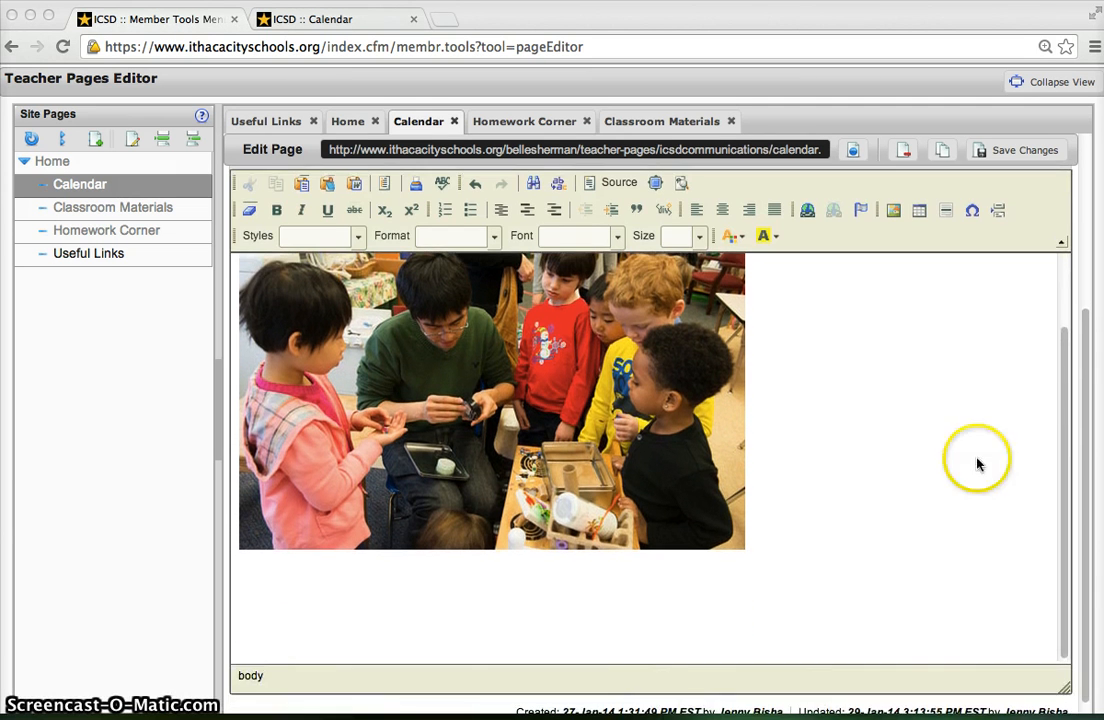
pyautogui.click(263, 584)
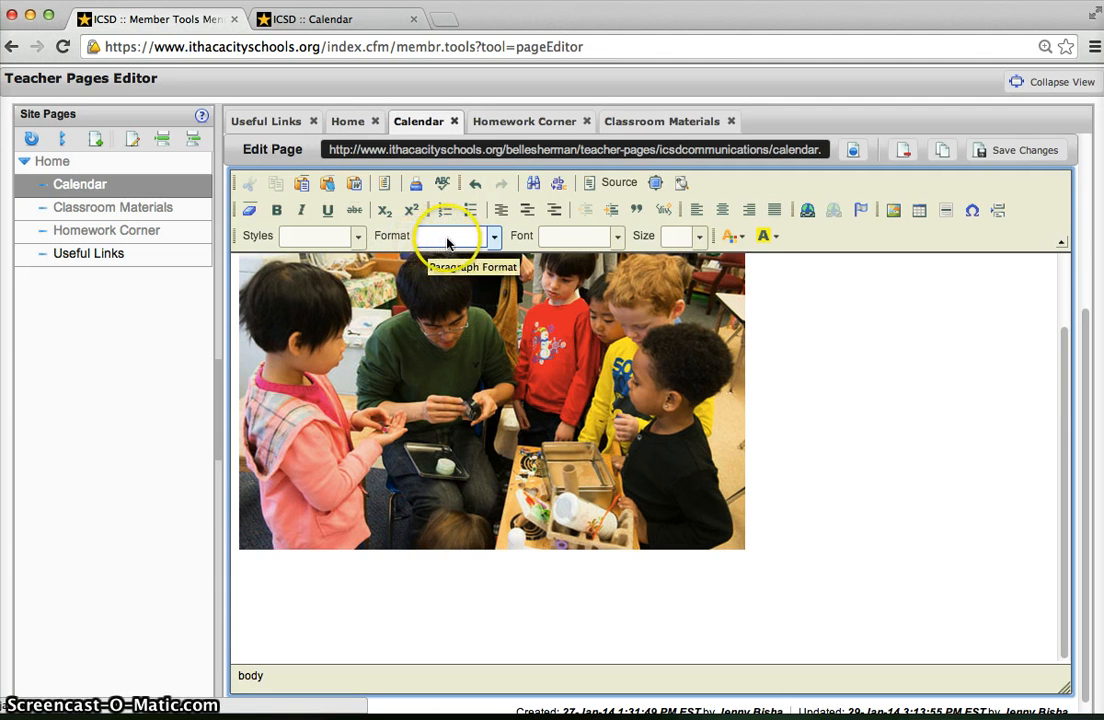
pyautogui.click(920, 212)
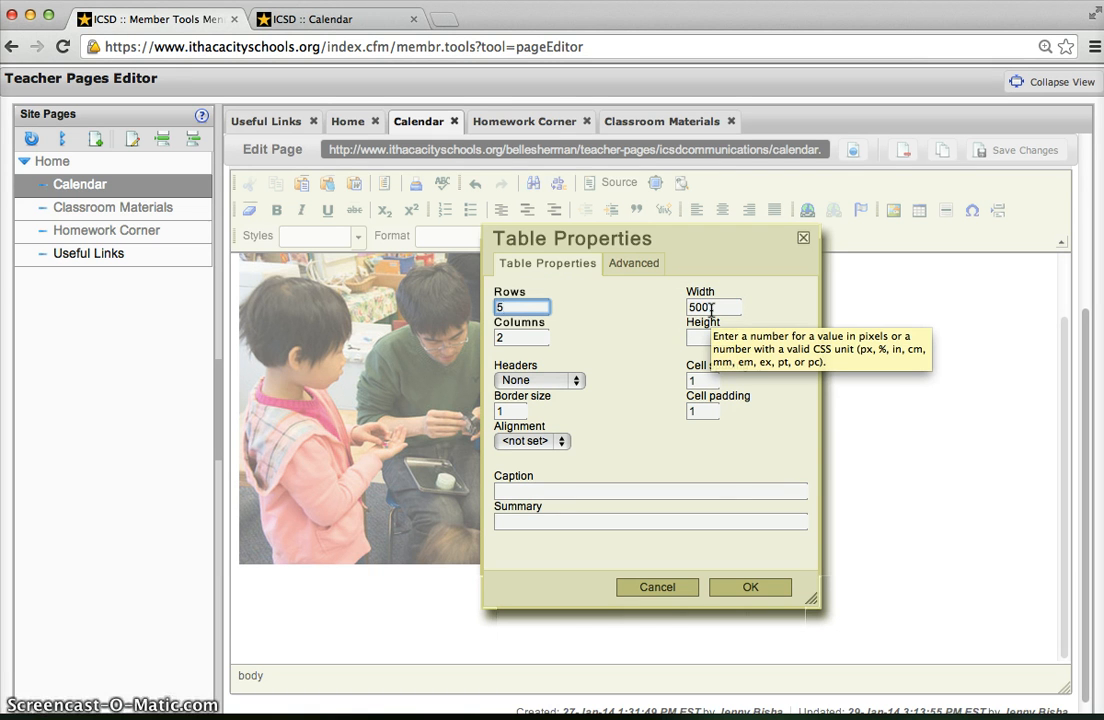
pyautogui.click(514, 337)
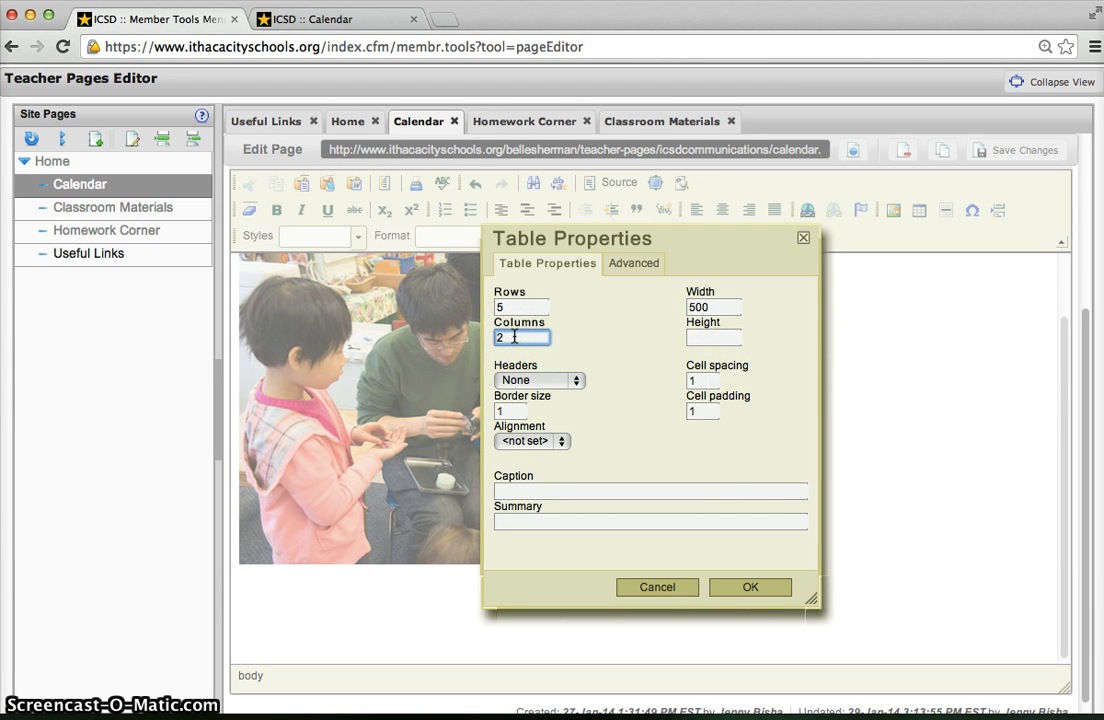
pyautogui.click(506, 414)
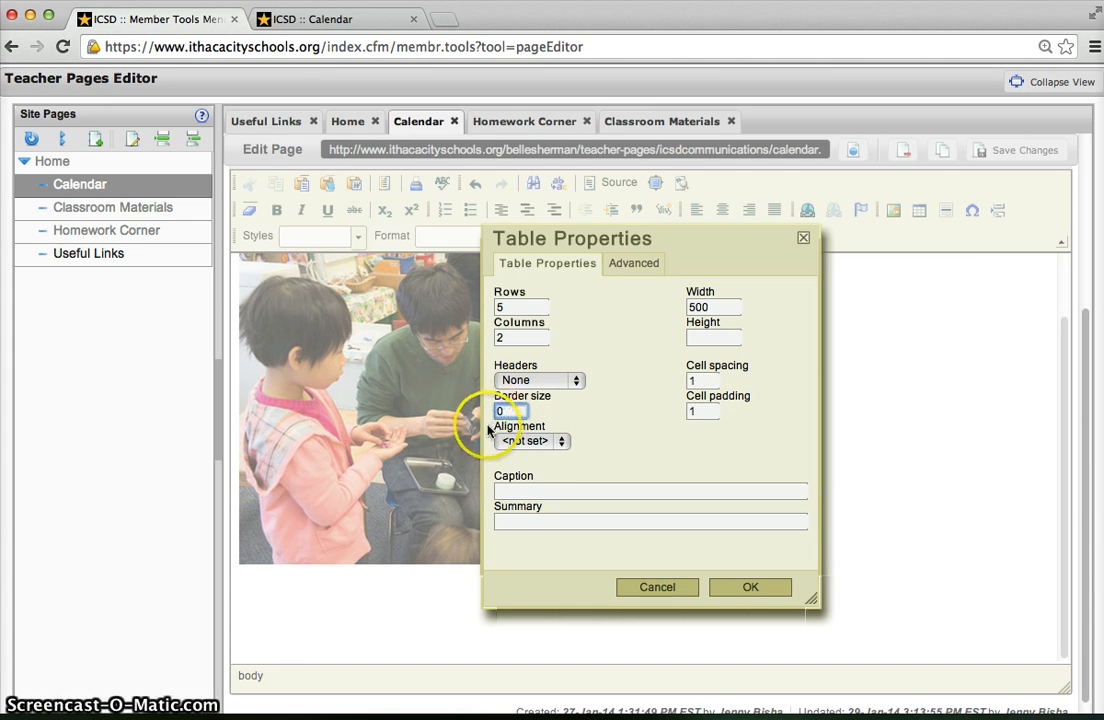
pyautogui.click(749, 588)
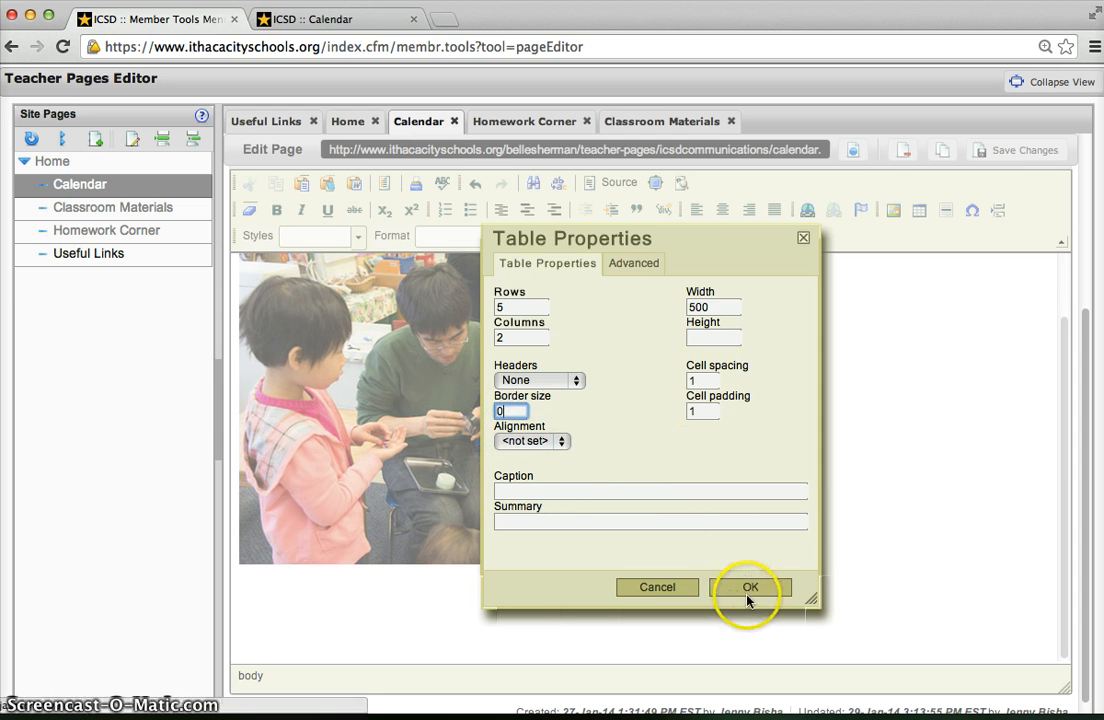
# - Enter the headers Day and Subject in the table's first row and make them bold
pyautogui.scroll(-3, 872, 604)
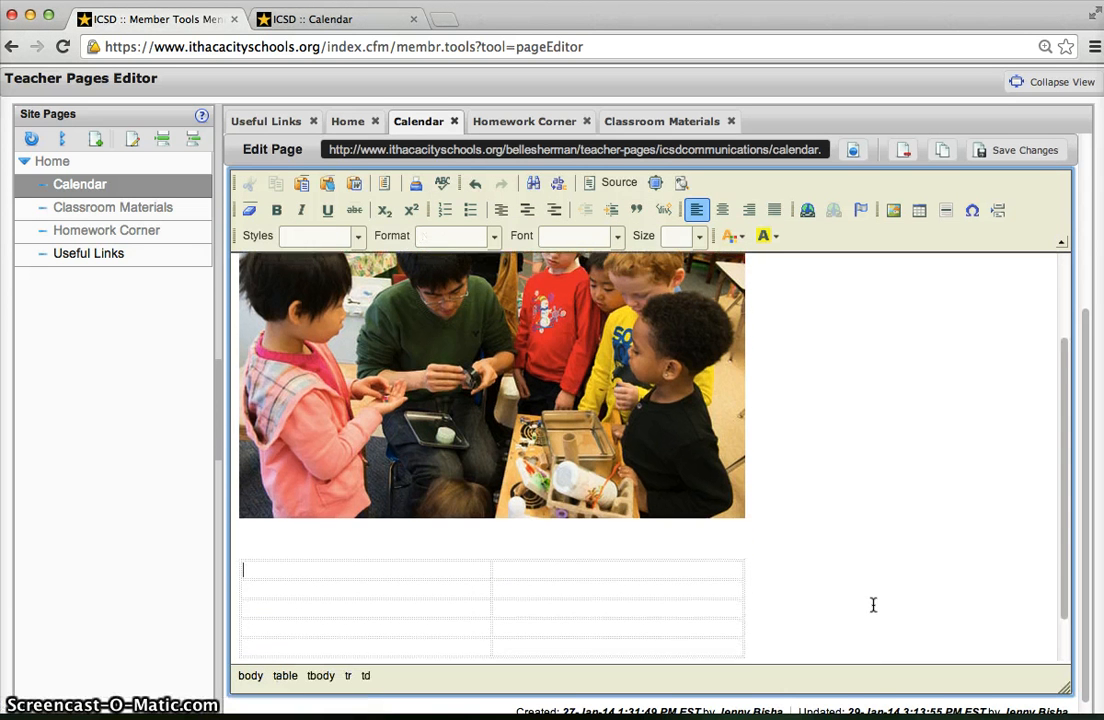
pyautogui.click(466, 503)
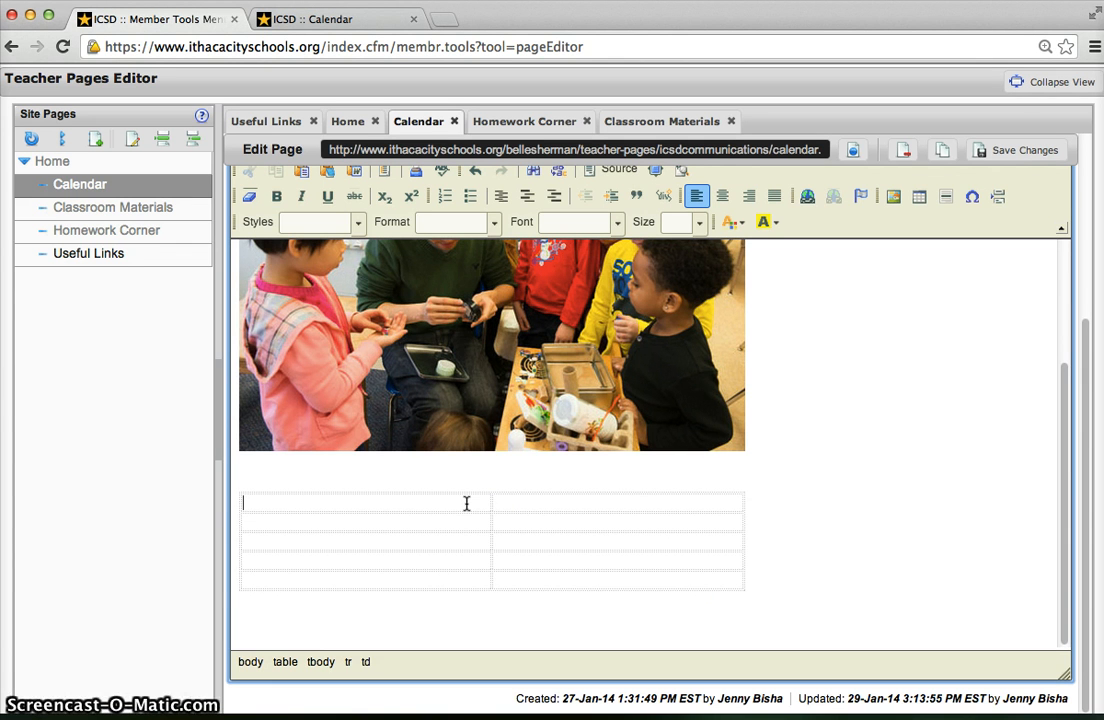
pyautogui.write('Day')
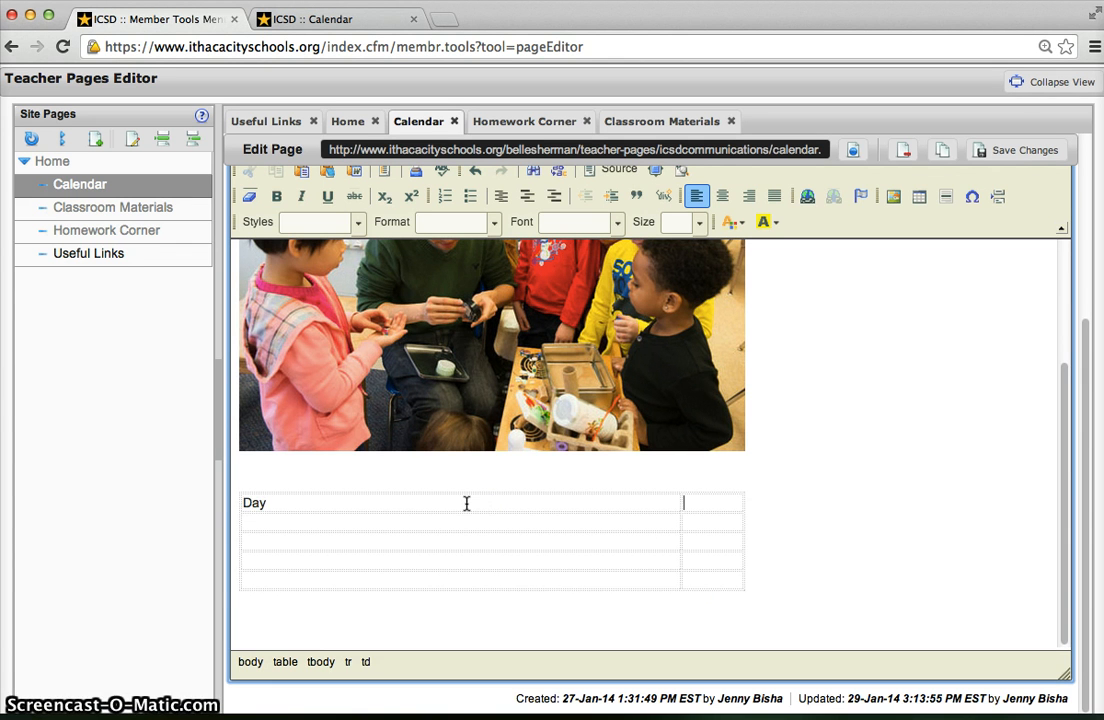
pyautogui.press('Tab')
pyautogui.write('Subject')
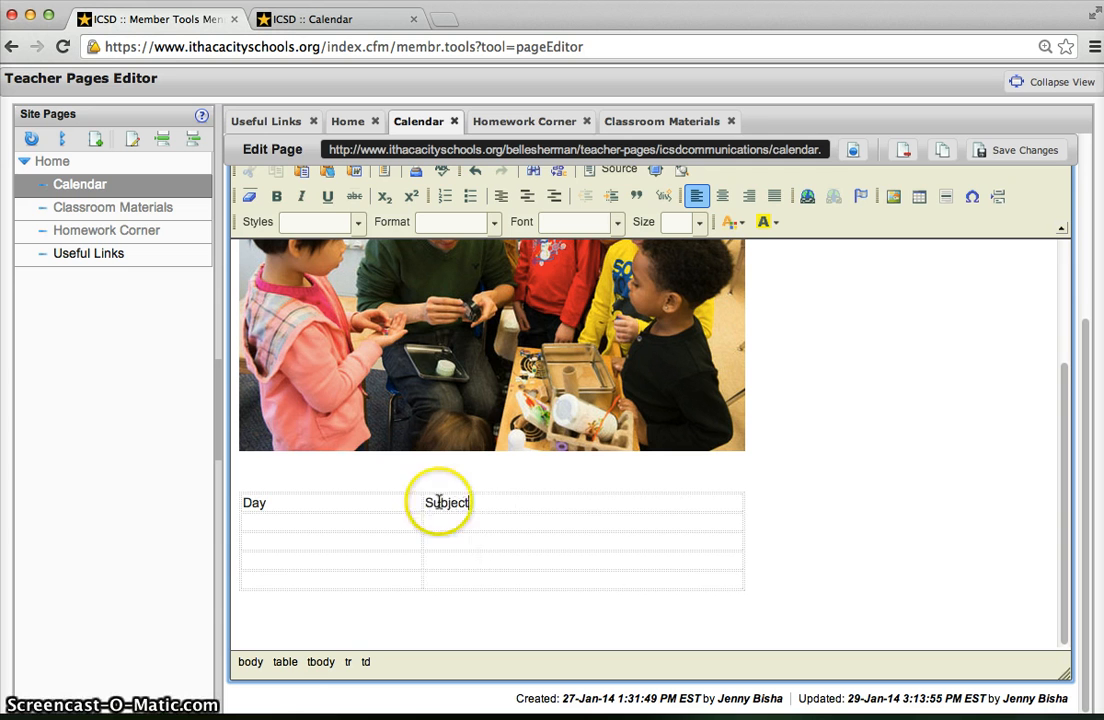
pyautogui.moveTo(514, 504); pyautogui.dragTo(237, 503)
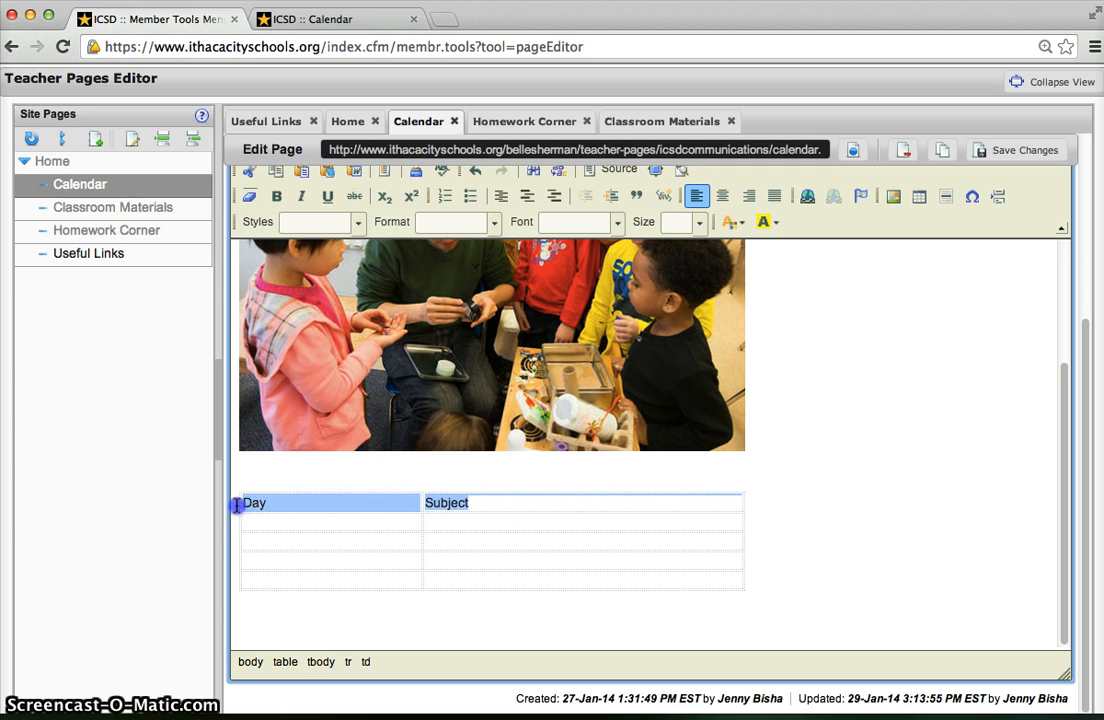
pyautogui.hotkey('ctrl', 'b')
# - Fill the rows with Monday–Art, Tuesday–Science and Wednesday–Math, and save the page changes
pyautogui.click(269, 534)
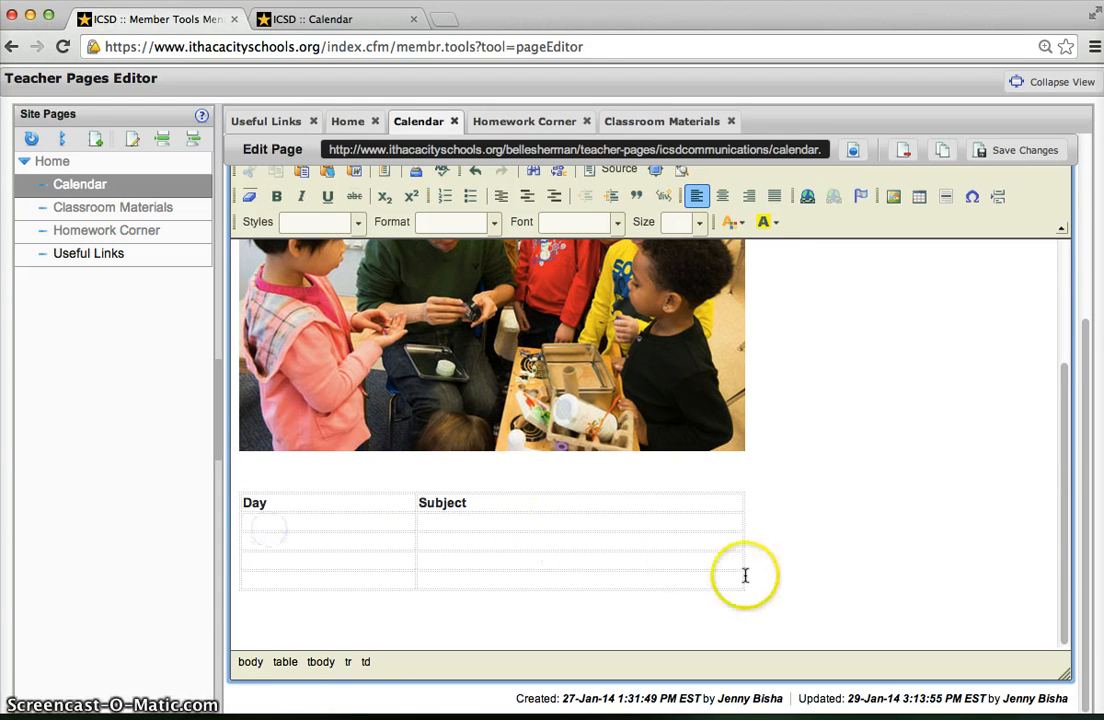
pyautogui.click(741, 540)
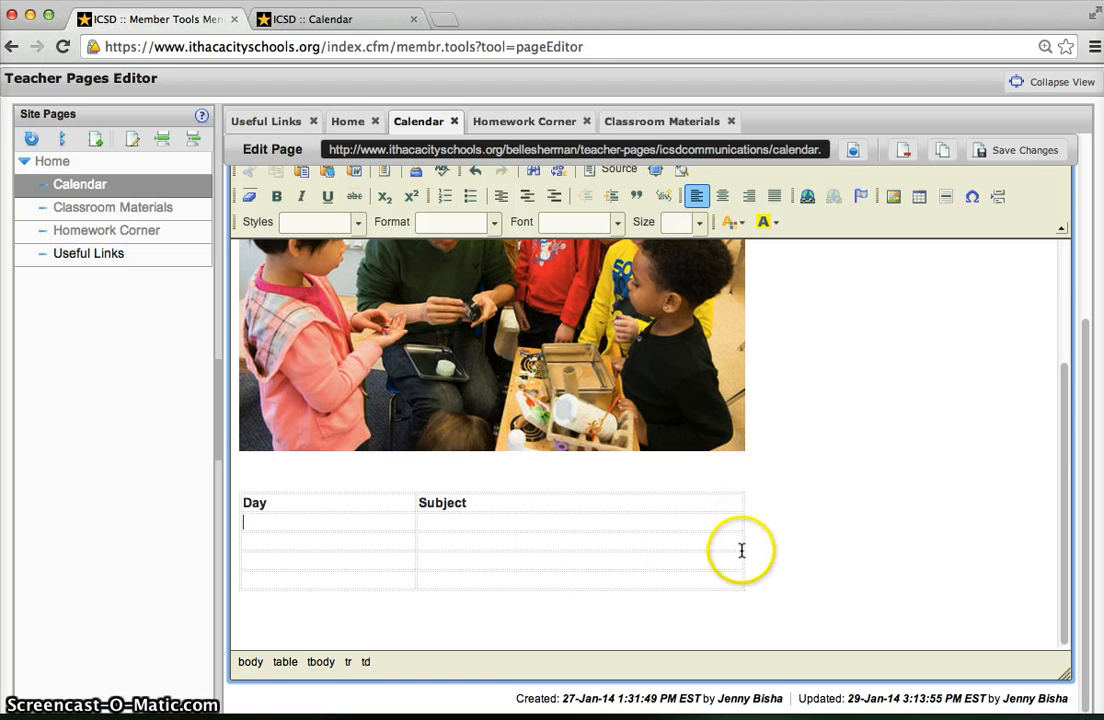
pyautogui.write('Monday')
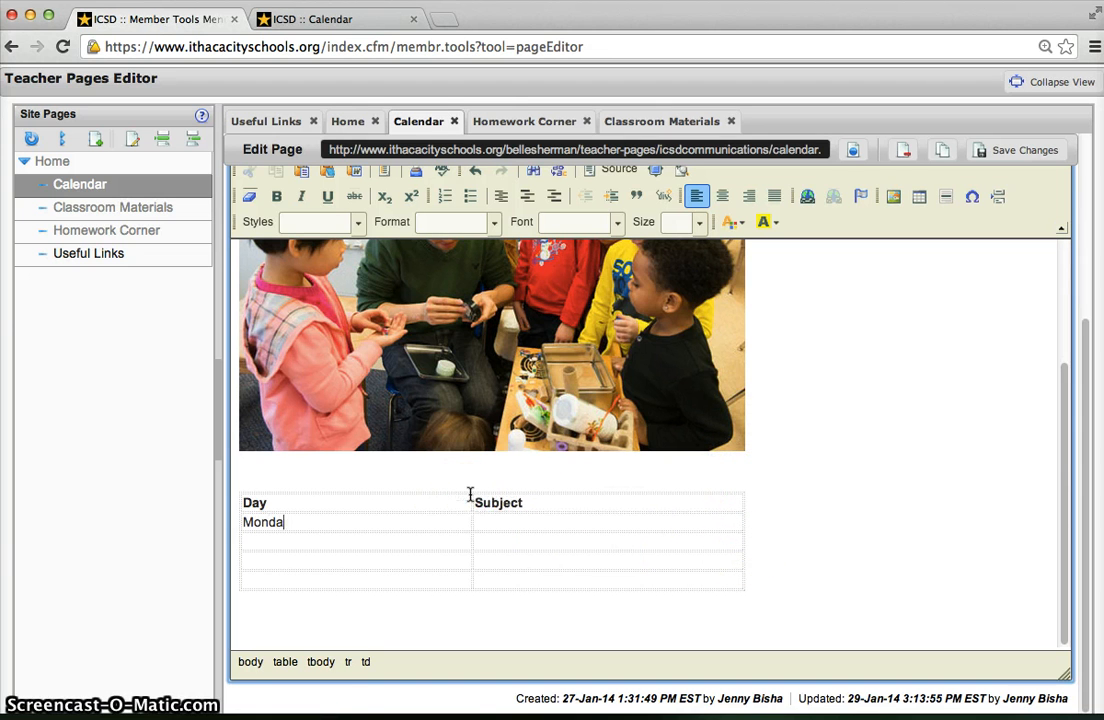
pyautogui.press('Tab')
pyautogui.write('ARt')
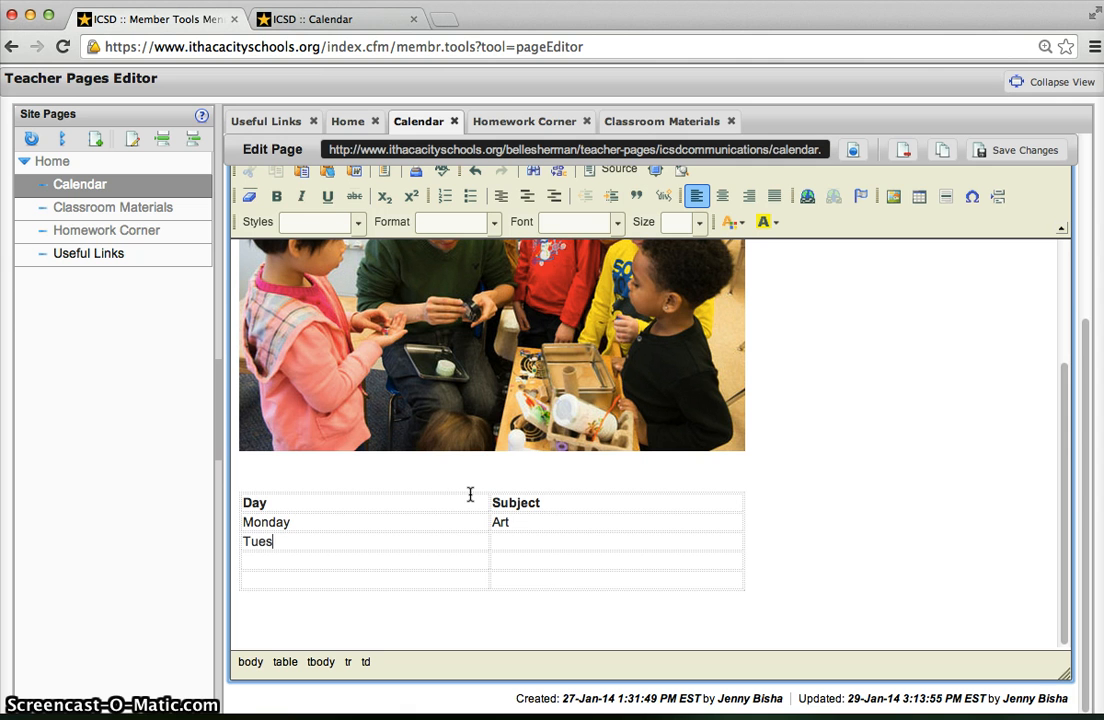
pyautogui.write('Tuesd')
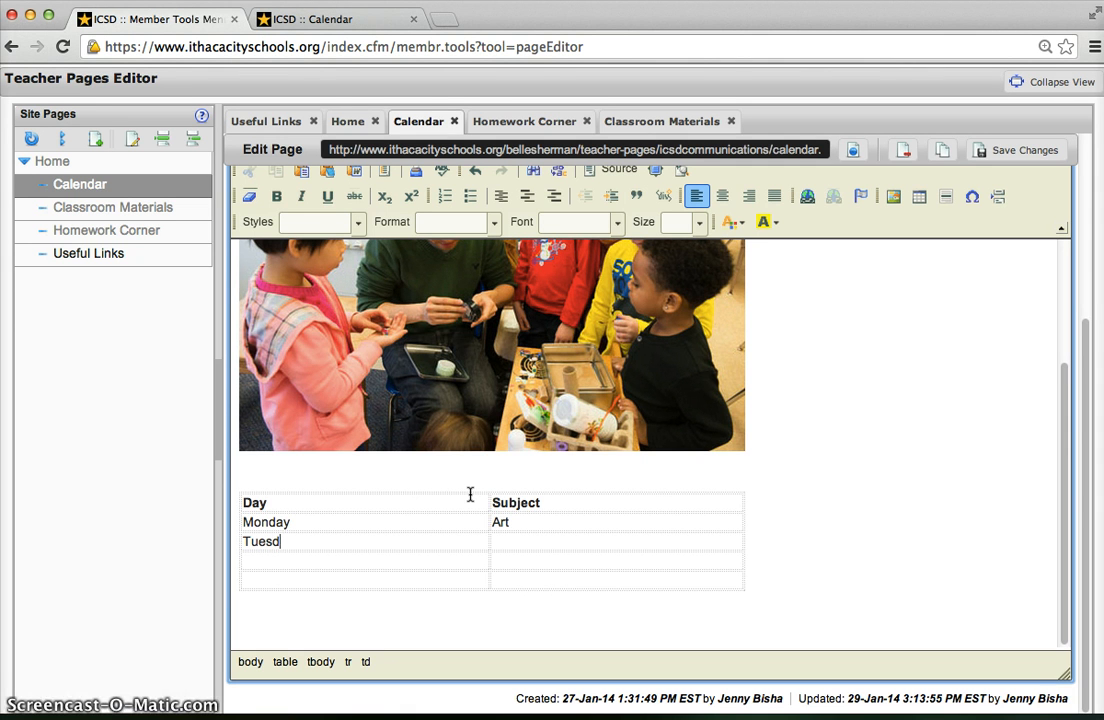
pyautogui.write('ay')
pyautogui.press('Tab')
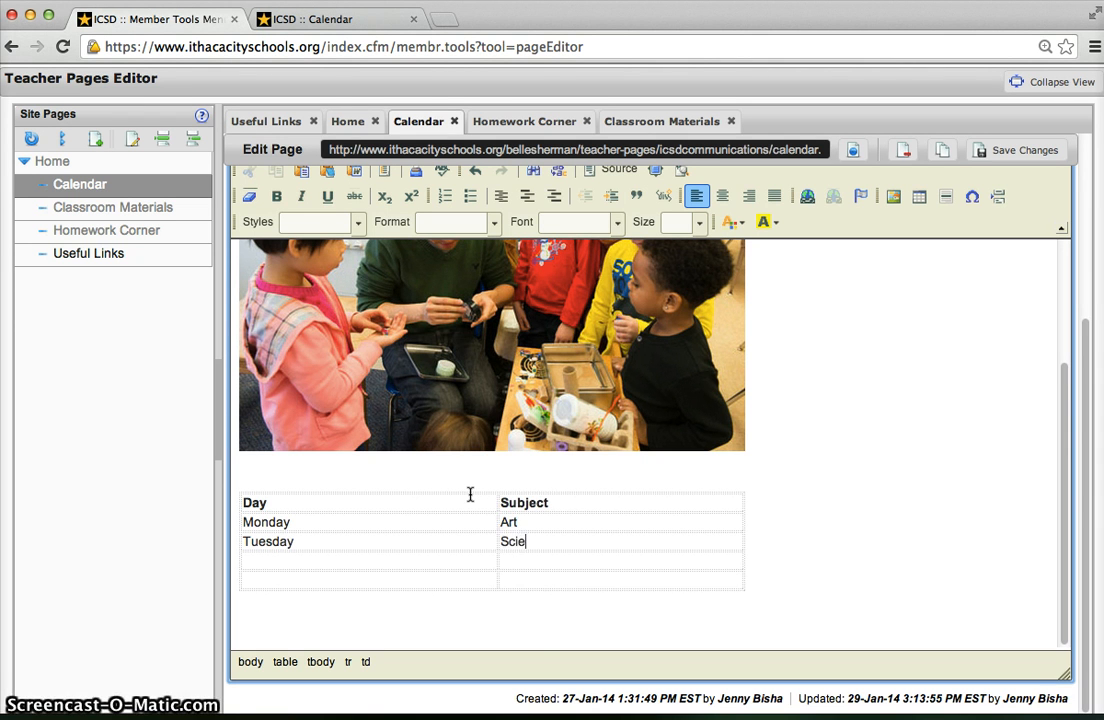
pyautogui.write('Wednesday')
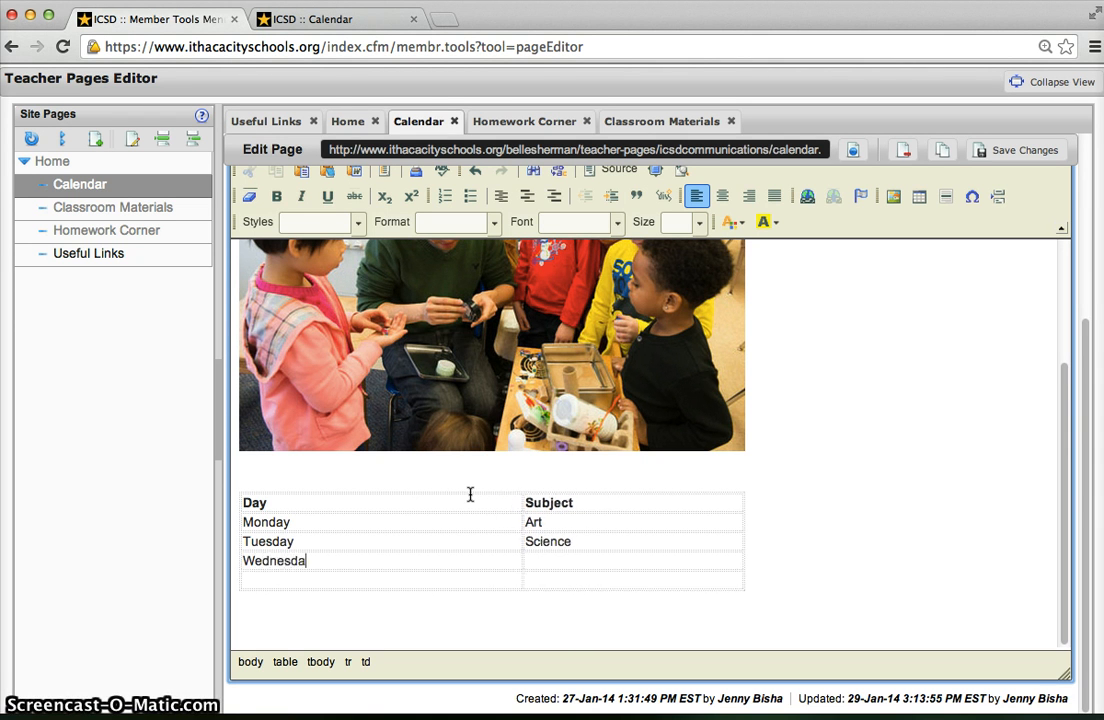
pyautogui.press('Tab')
pyautogui.write('Math')
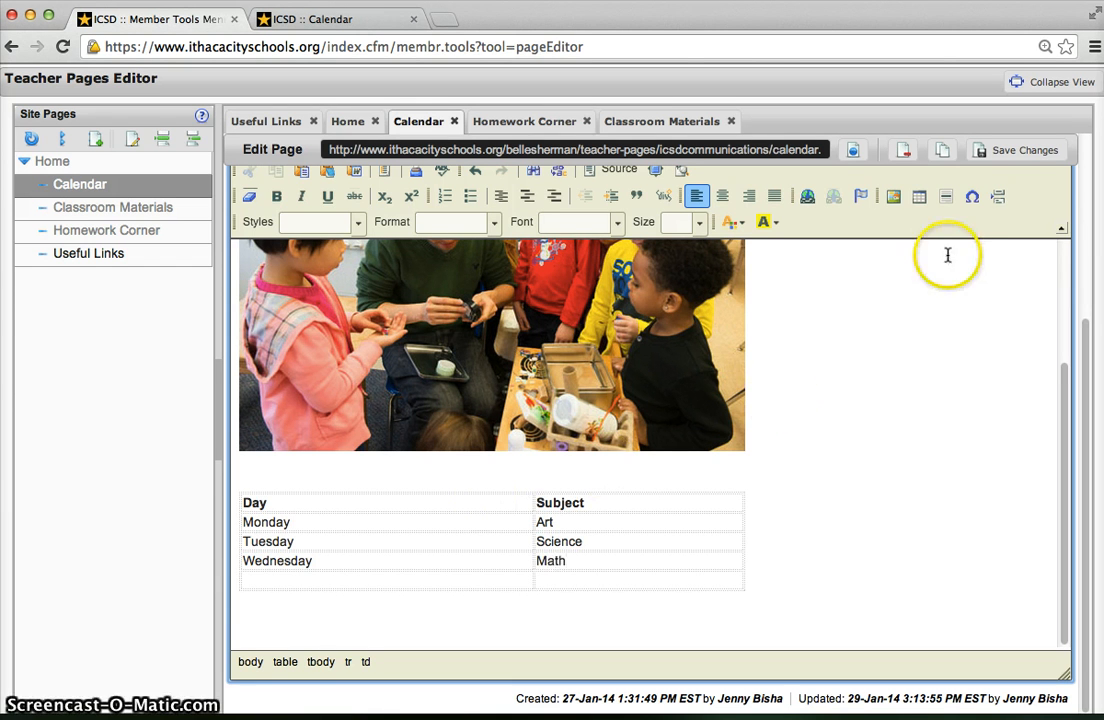
pyautogui.click(1006, 153)
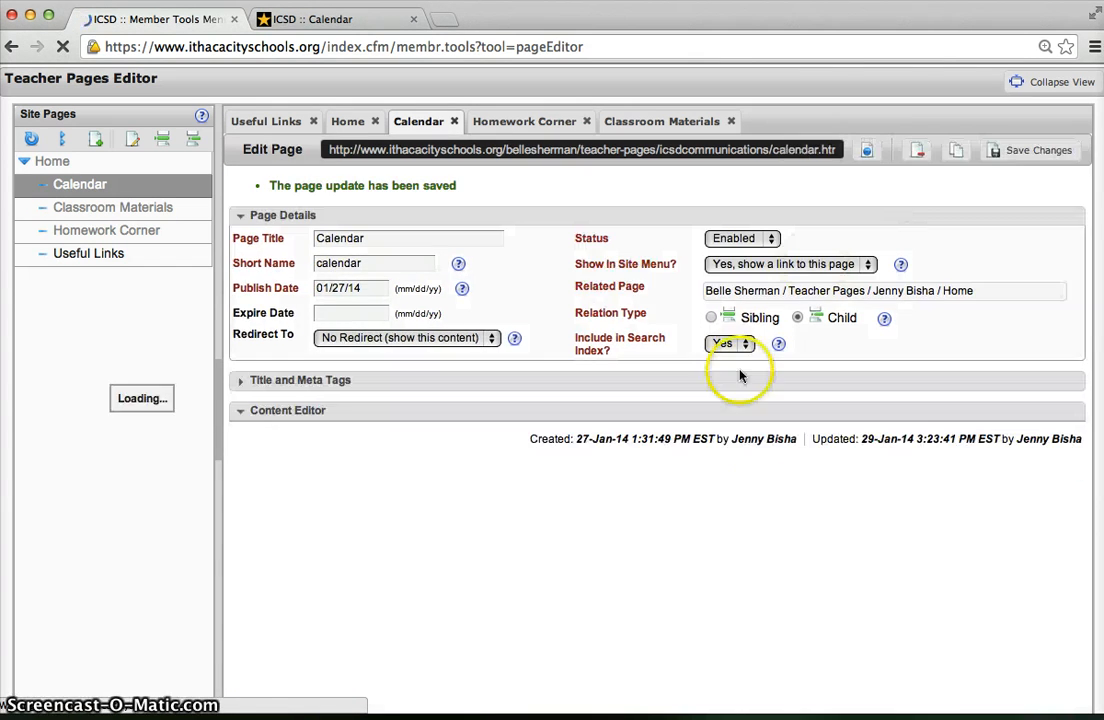
# - Set the table's width to 200 in its table properties
pyautogui.scroll(-5, 588, 553)
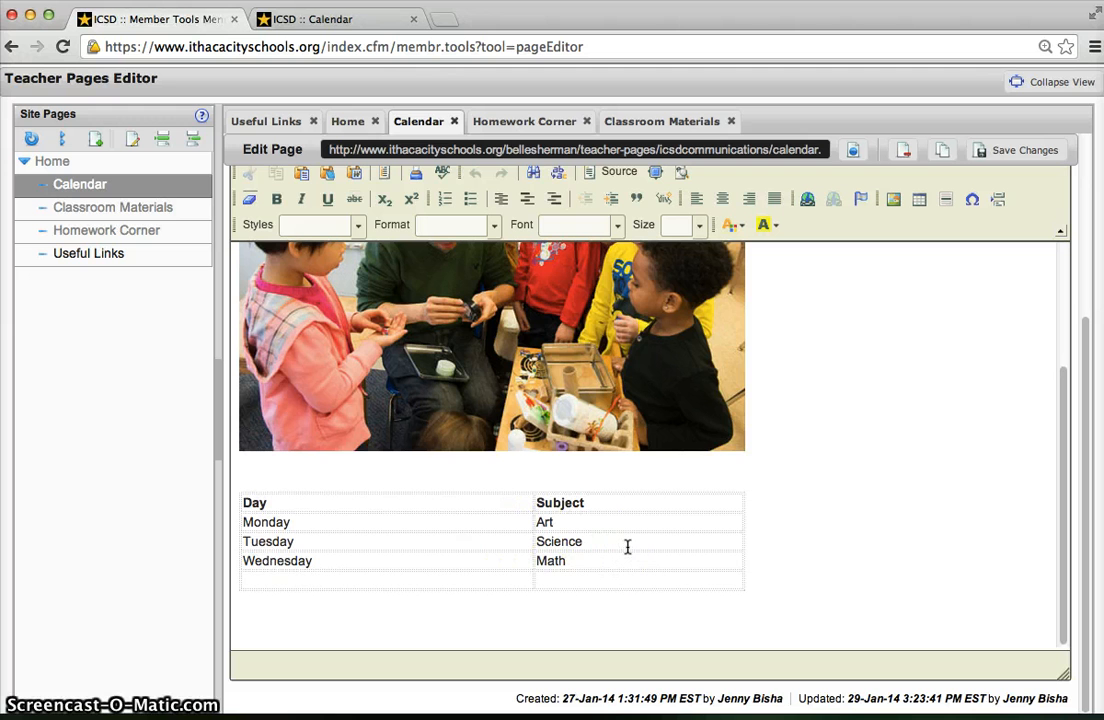
pyautogui.click(399, 537)
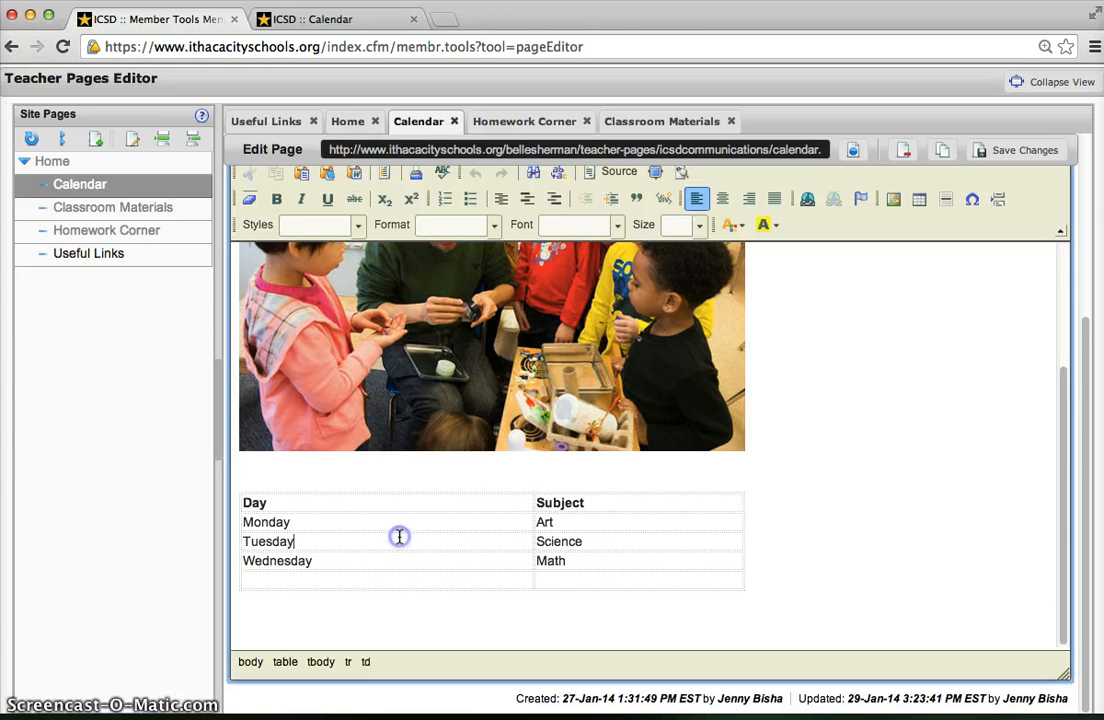
pyautogui.rightClick(399, 537)
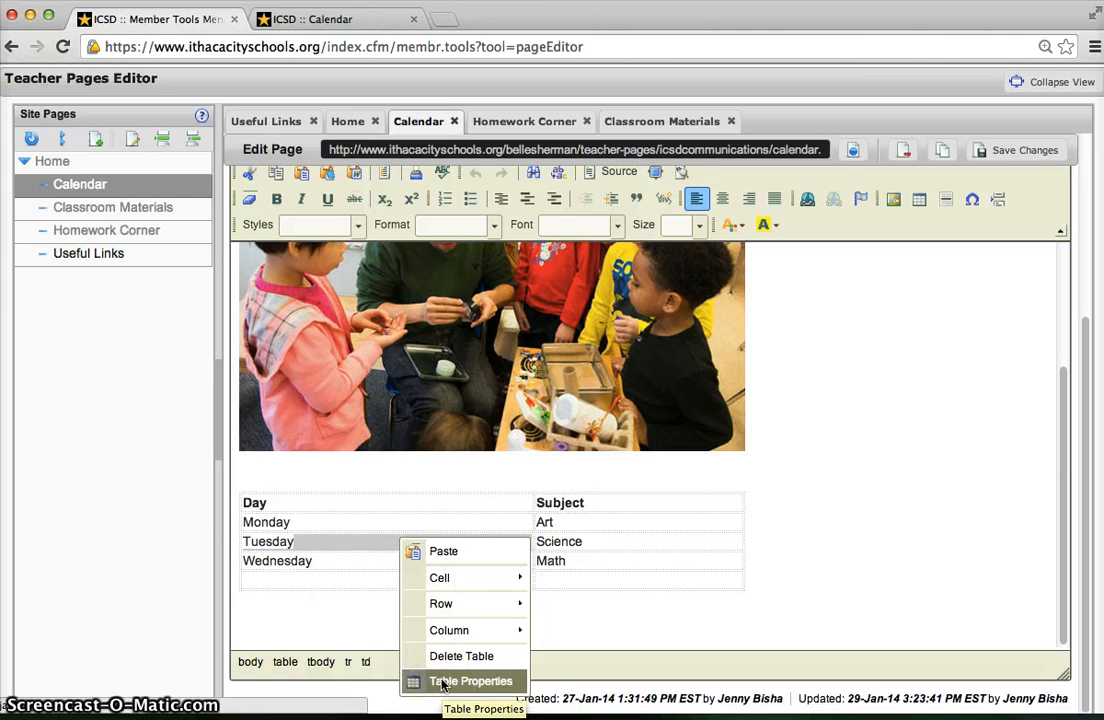
pyautogui.moveTo(450, 612)
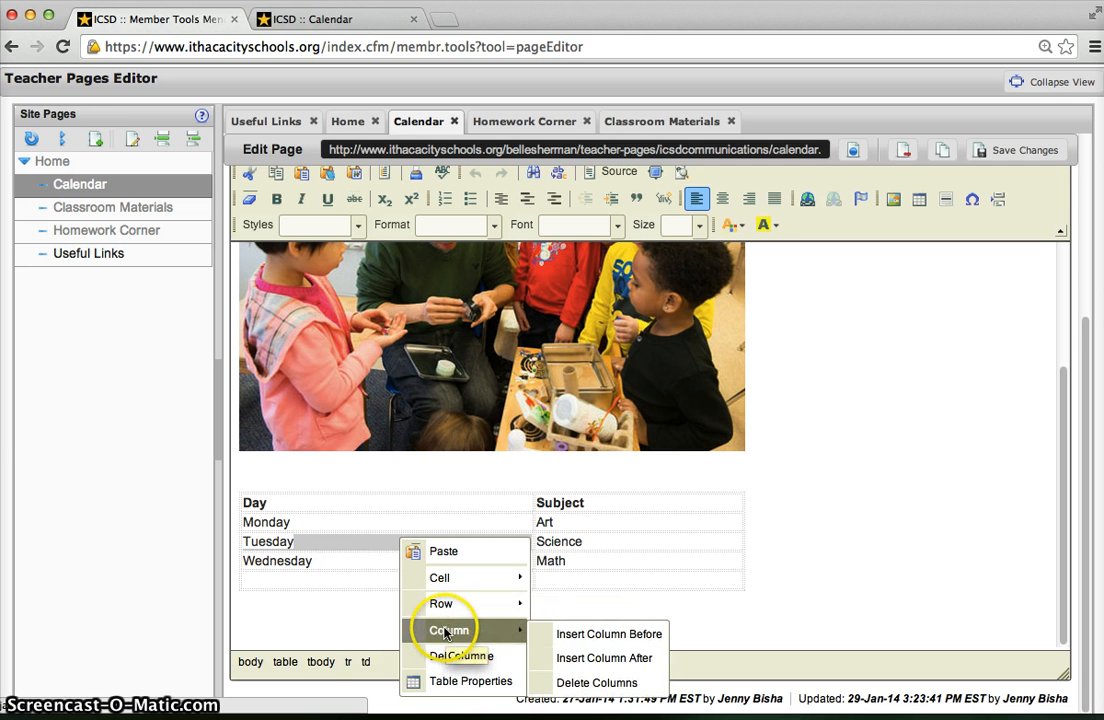
pyautogui.click(430, 680)
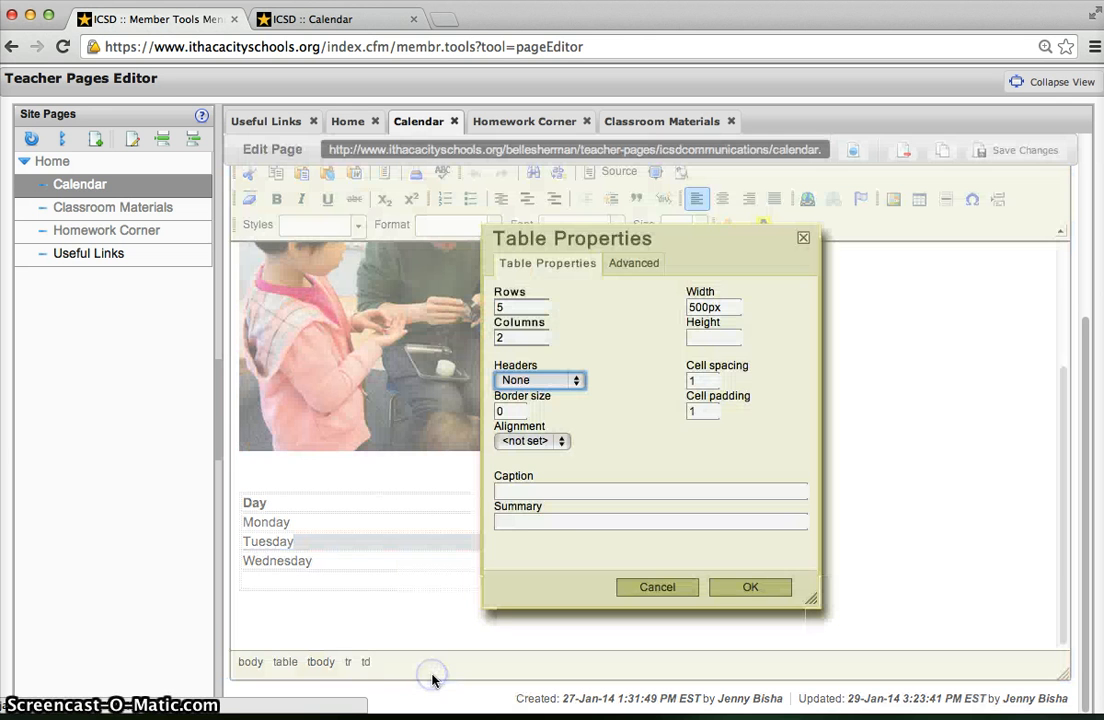
pyautogui.doubleClick(722, 310)
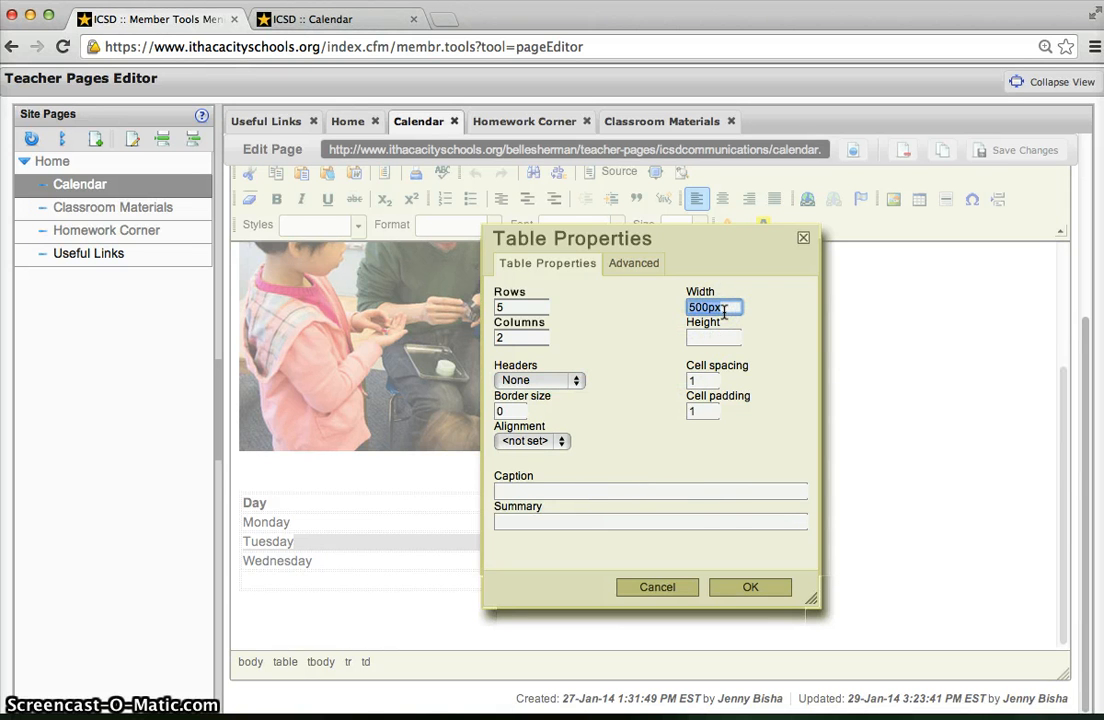
pyautogui.write('200')
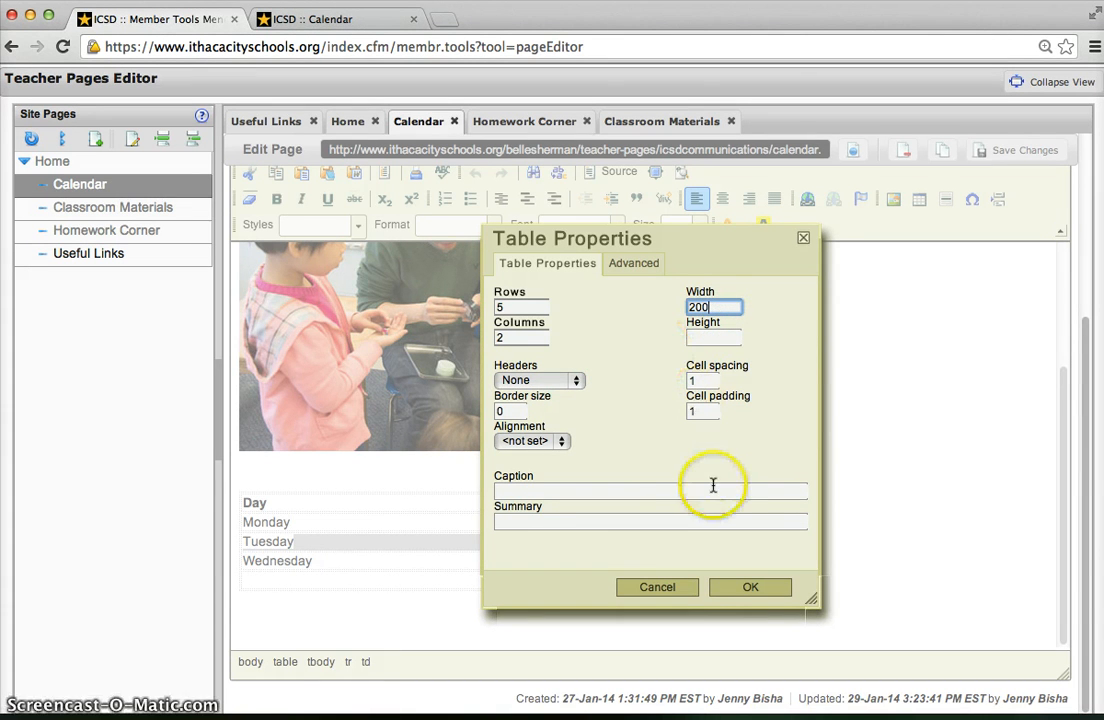
pyautogui.click(728, 586)
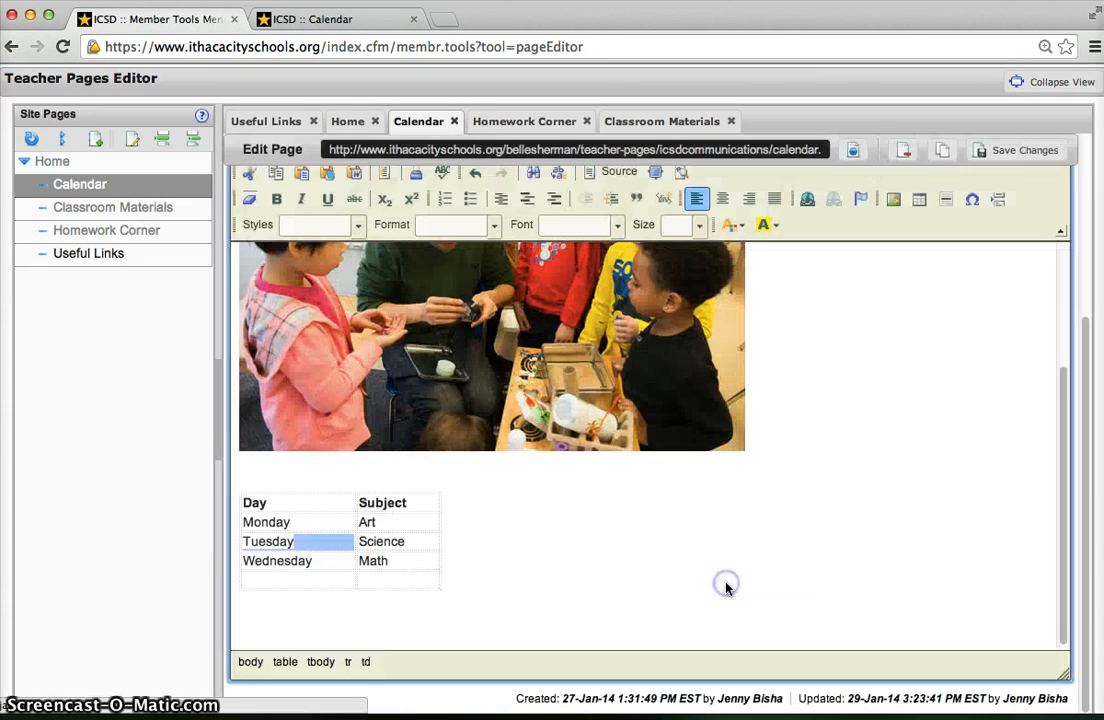
pyautogui.click(646, 544)
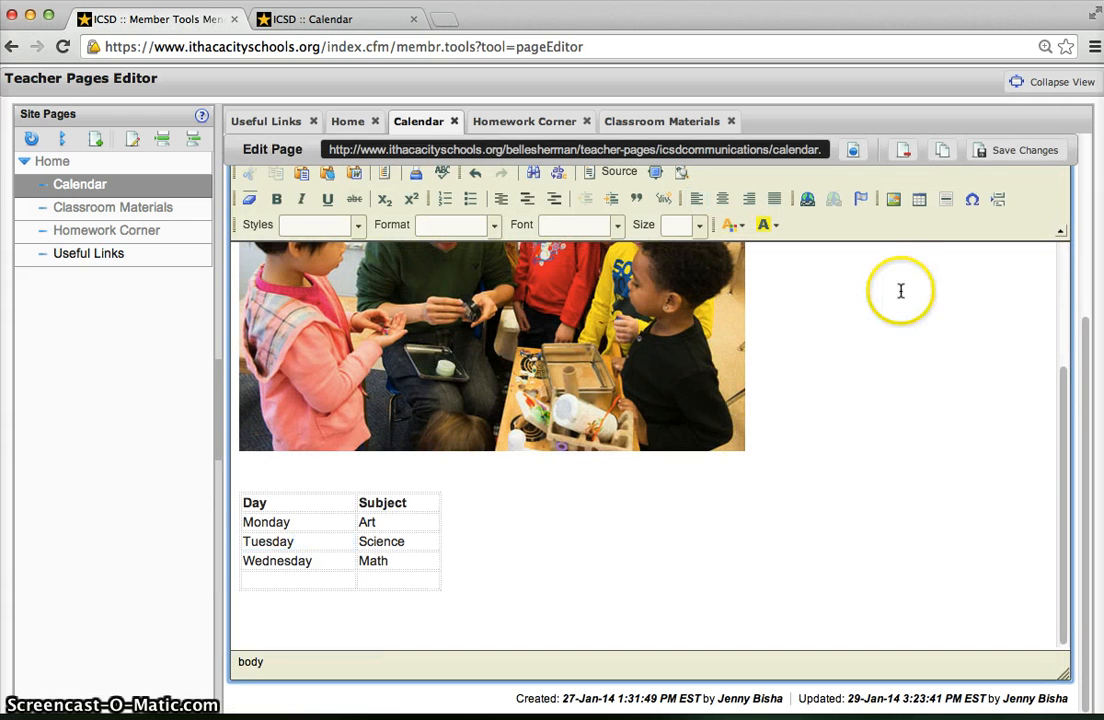
# - Save the page changes and open the page preview
pyautogui.click(1006, 152)
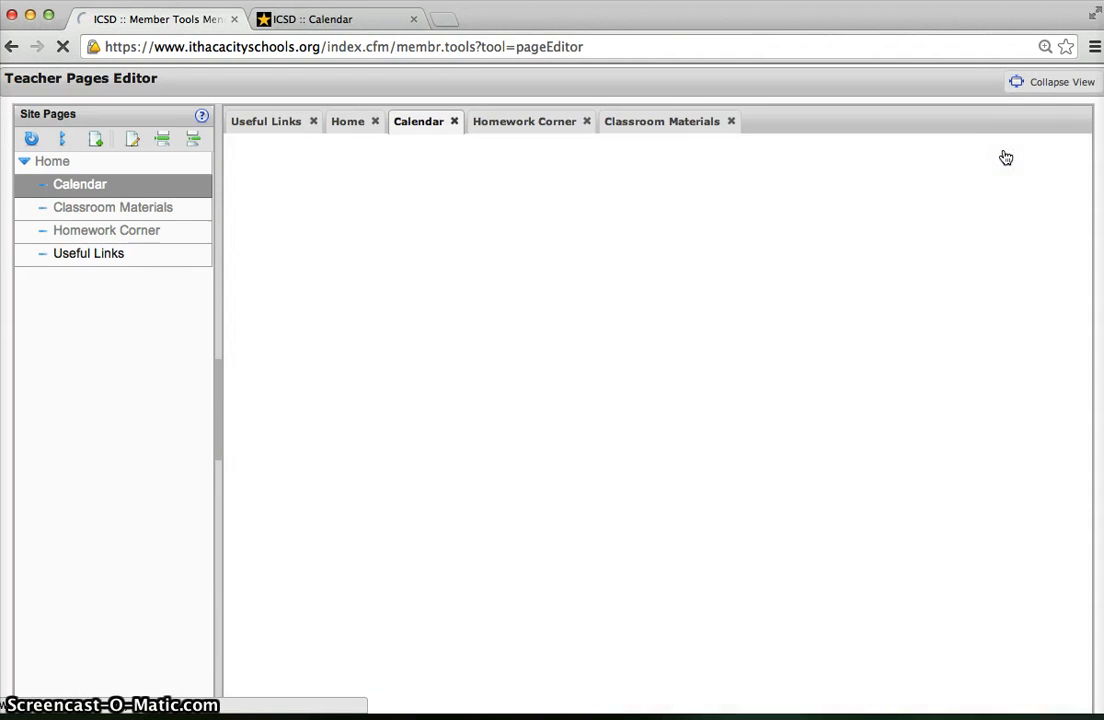
pyautogui.click(855, 155)
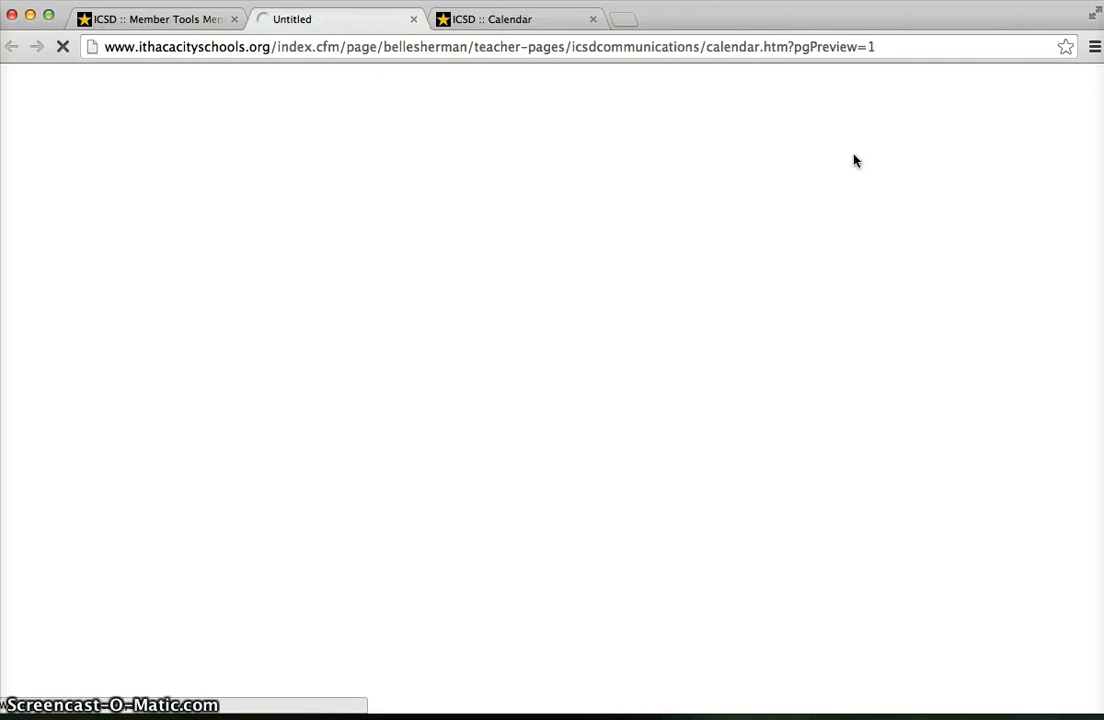
# - Review the Day and Subject table on the previewed Calendar page
pyautogui.click(590, 197)
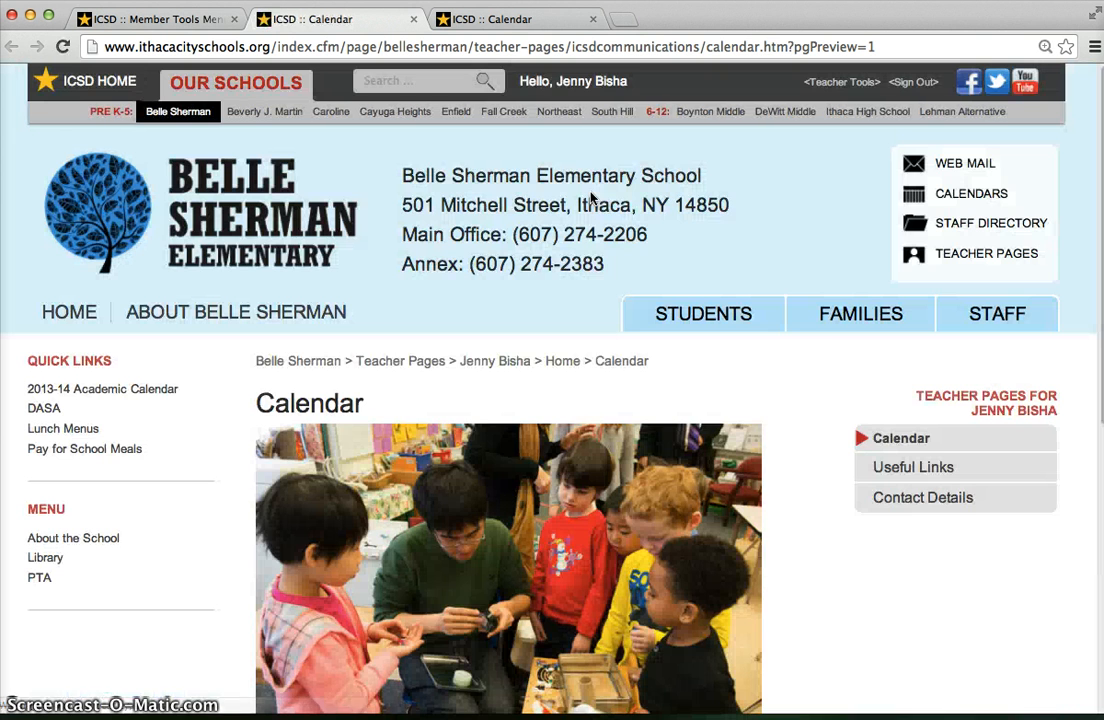
pyautogui.scroll(-2, 591, 198)
pyautogui.scroll(-5, 591, 197)
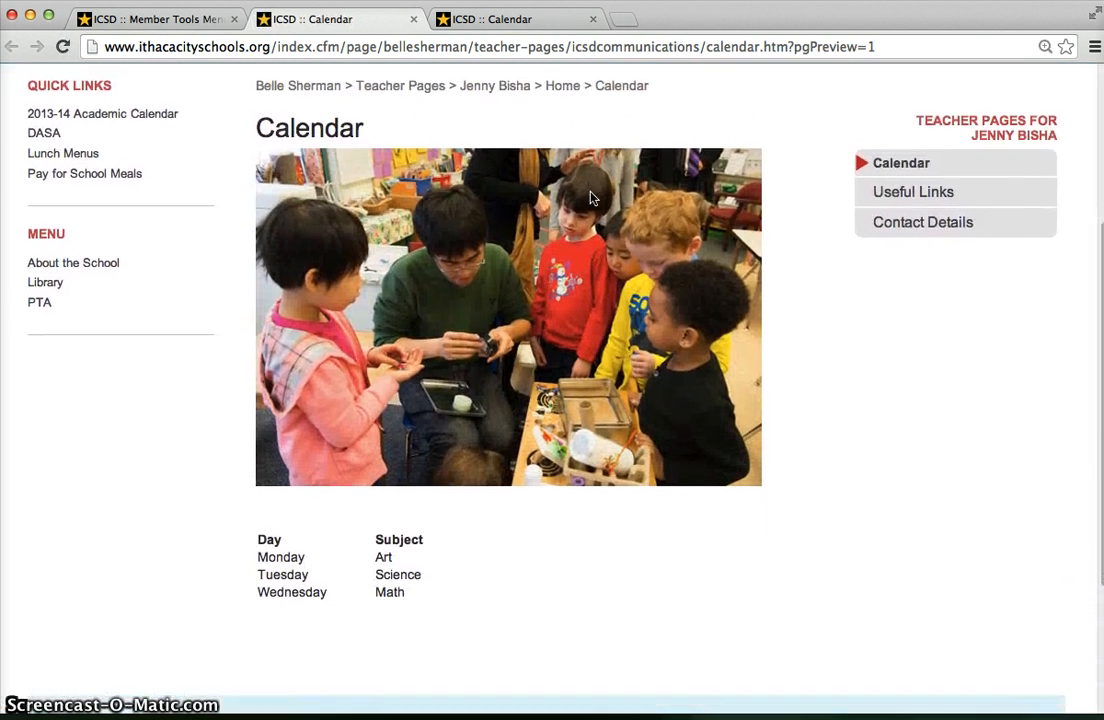
pyautogui.click(452, 243)
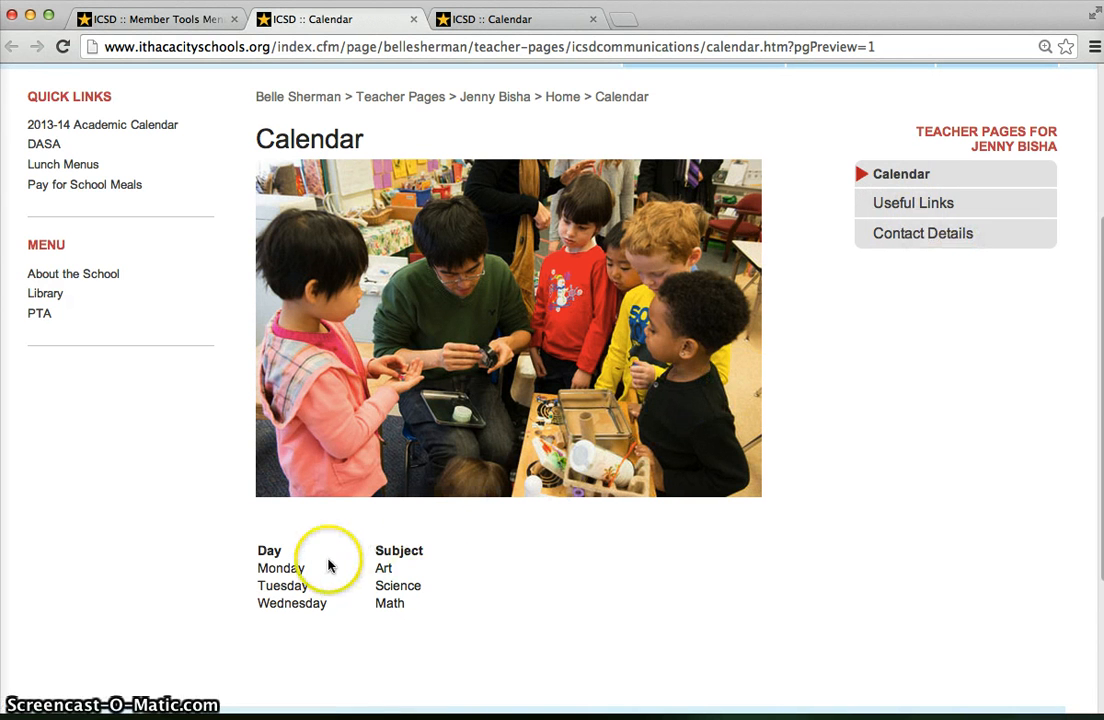
pyautogui.scroll(-2, 328, 567)
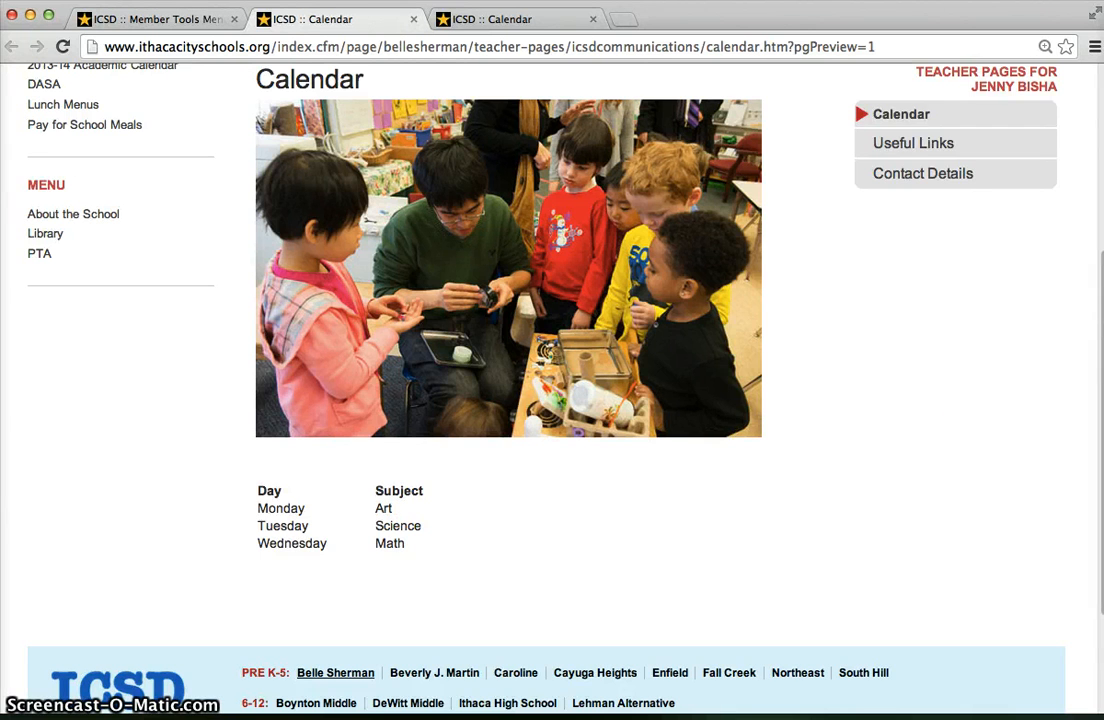
pyautogui.scroll(3, 1018, 471)
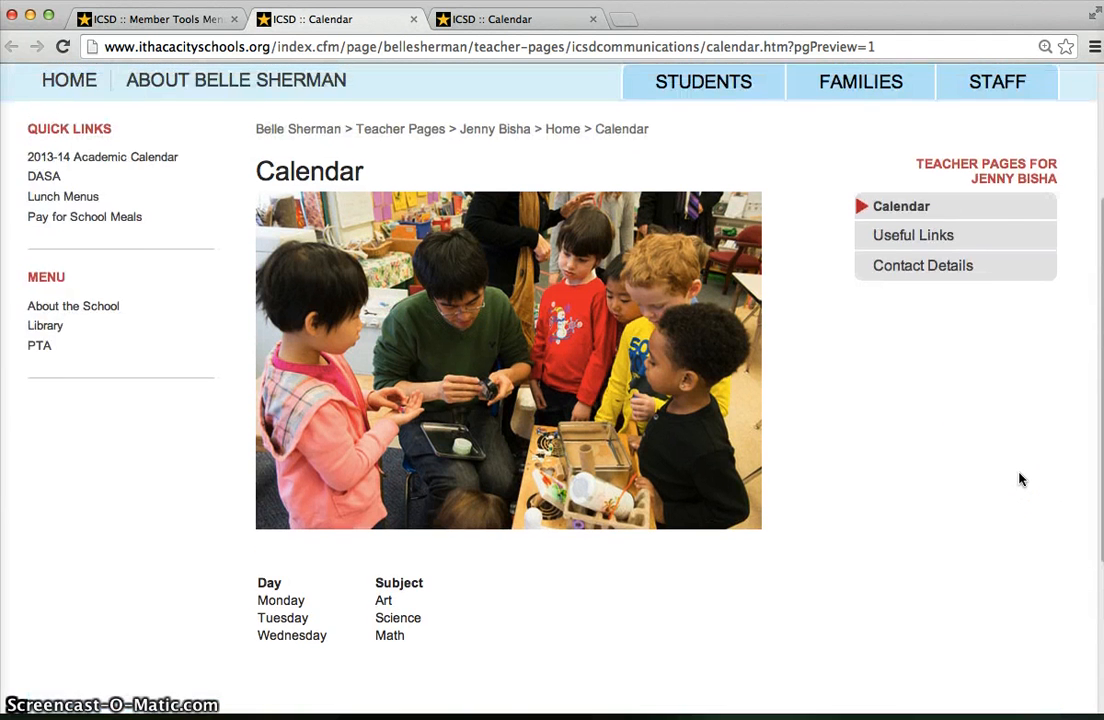
pyautogui.scroll(-1, 1019, 479)
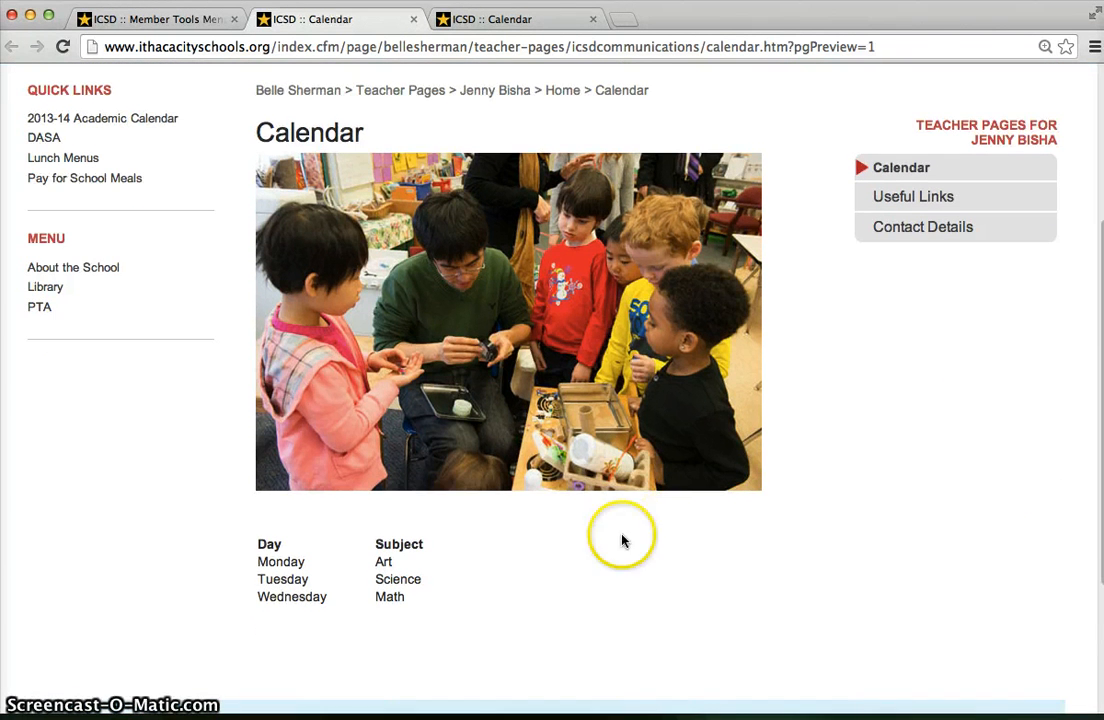